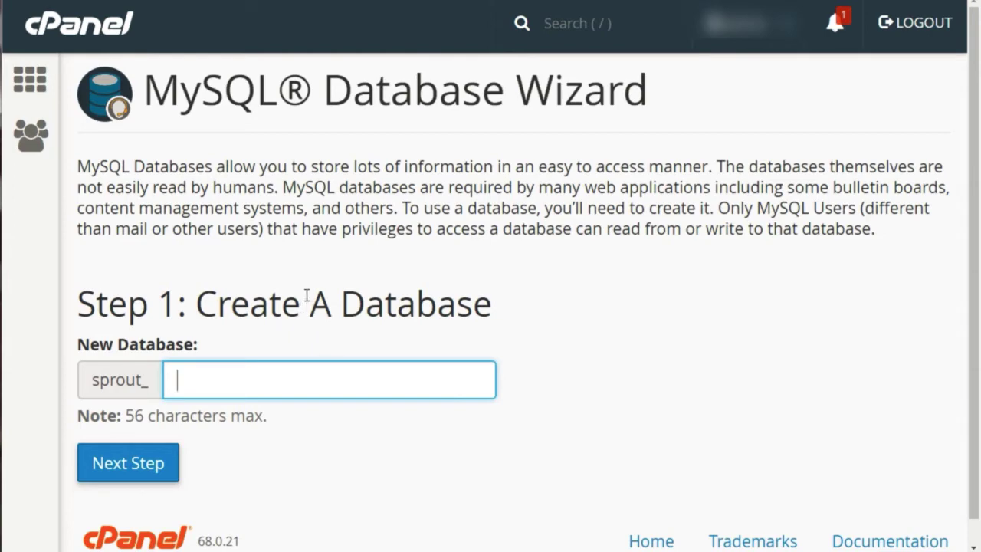
# Create a new MySQL database named dbbase with the sprout_ prefix and continue to the user creation stage
pyautogui.moveTo(93, 382); pyautogui.dragTo(150, 385)
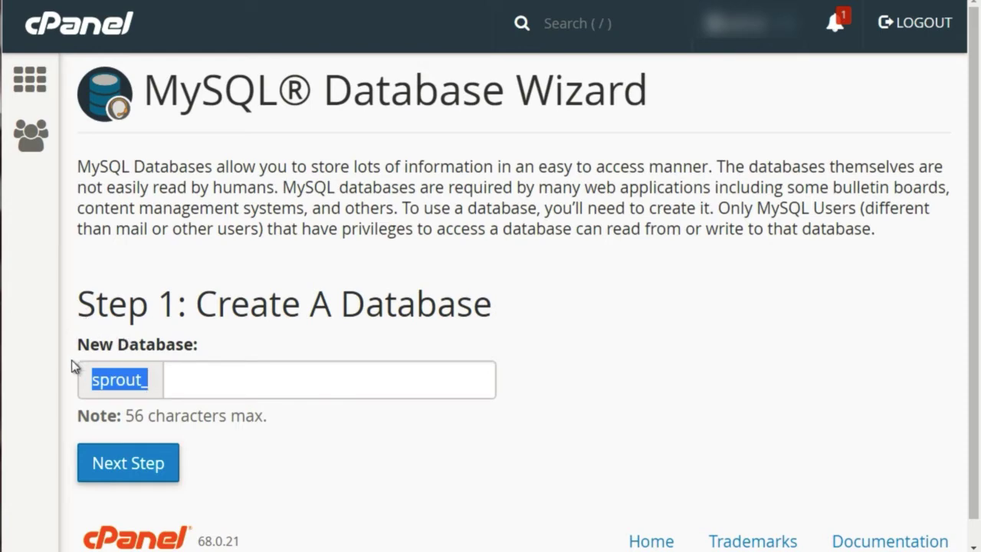
pyautogui.click(105, 380)
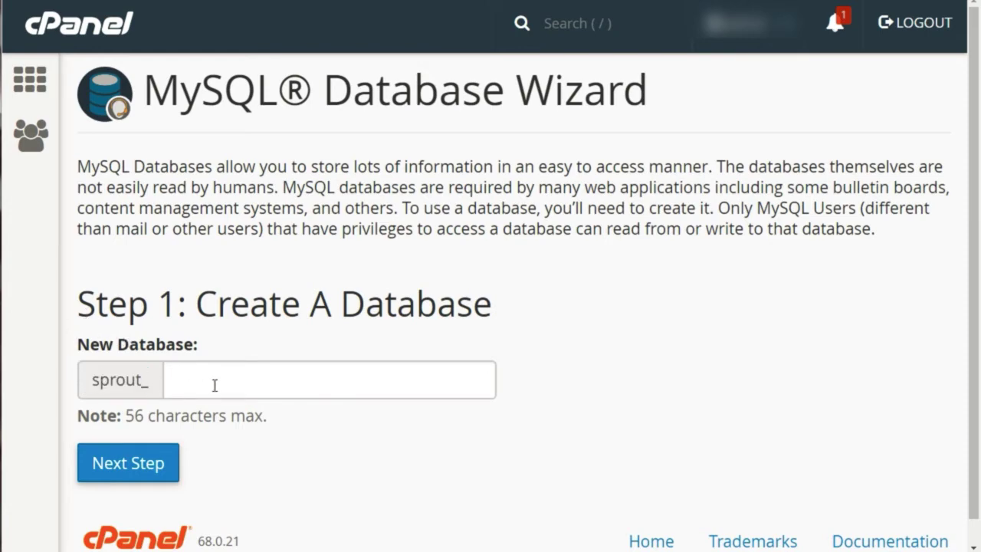
pyautogui.click(221, 377)
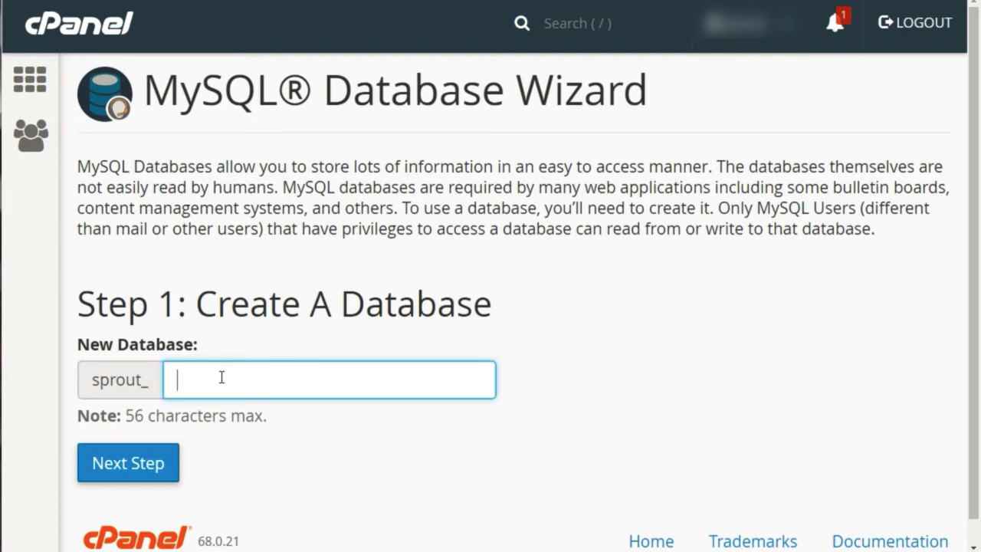
pyautogui.write('dbbase')
pyautogui.click(280, 310)
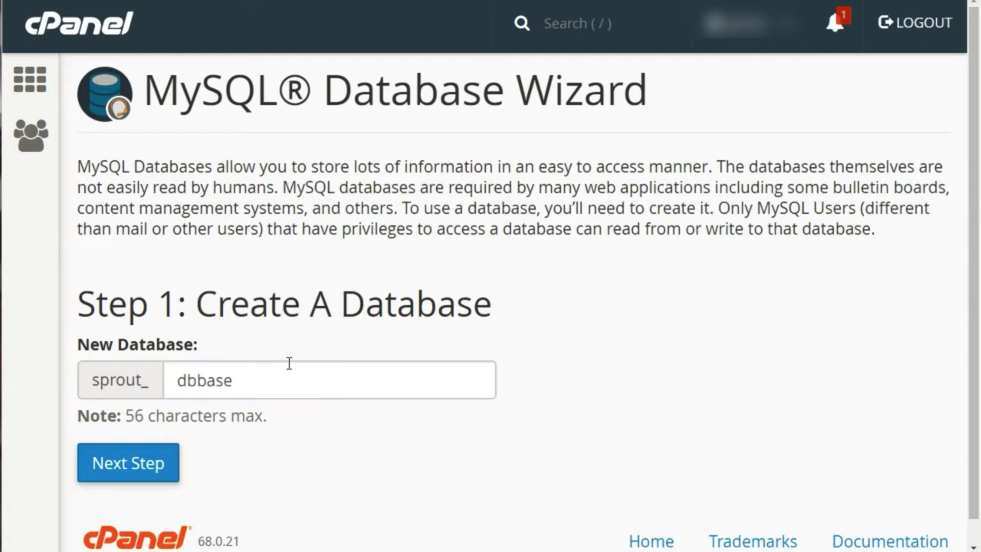
pyautogui.click(152, 478)
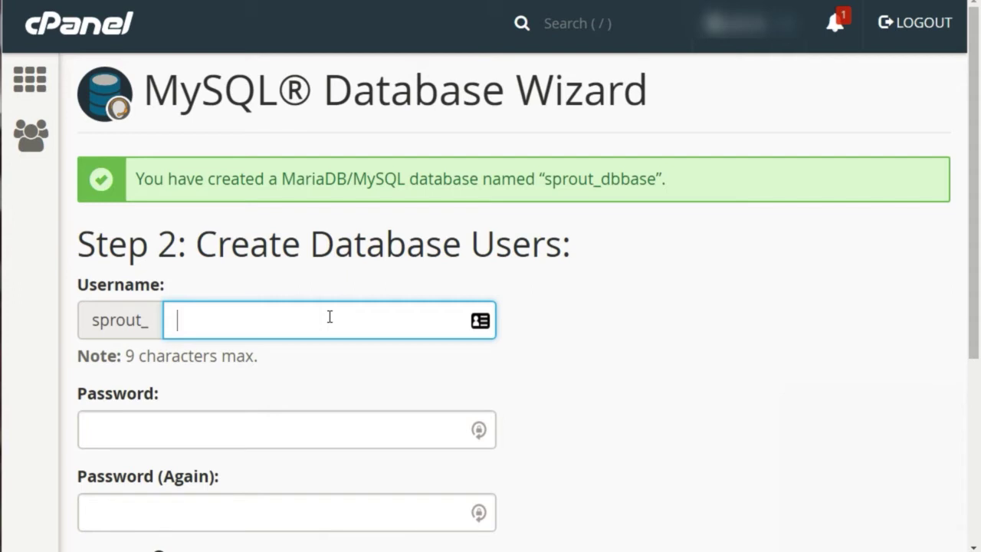
# Create the database user user1, using the password generator to fill in a strong password
pyautogui.write('user1')
pyautogui.press('Tab')
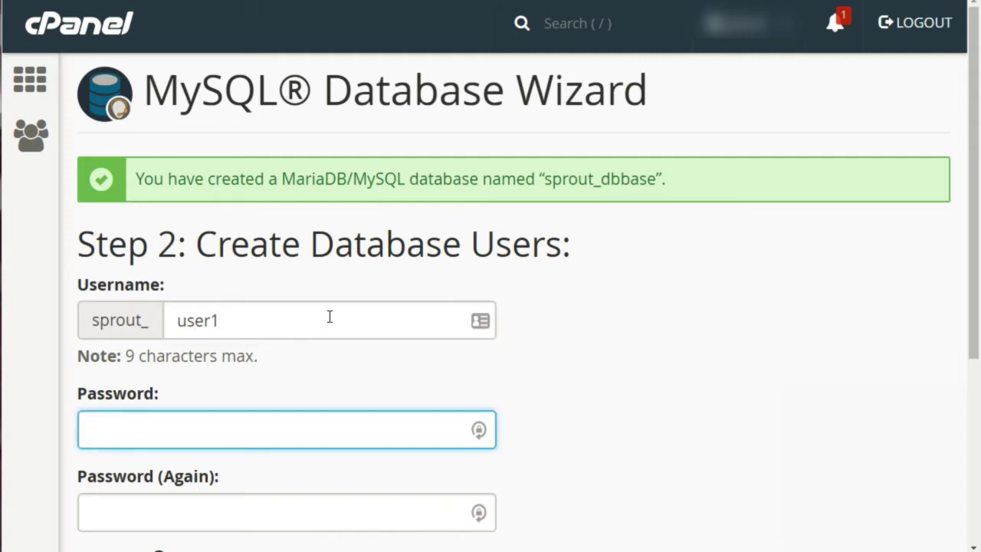
pyautogui.scroll(-2, 329, 316)
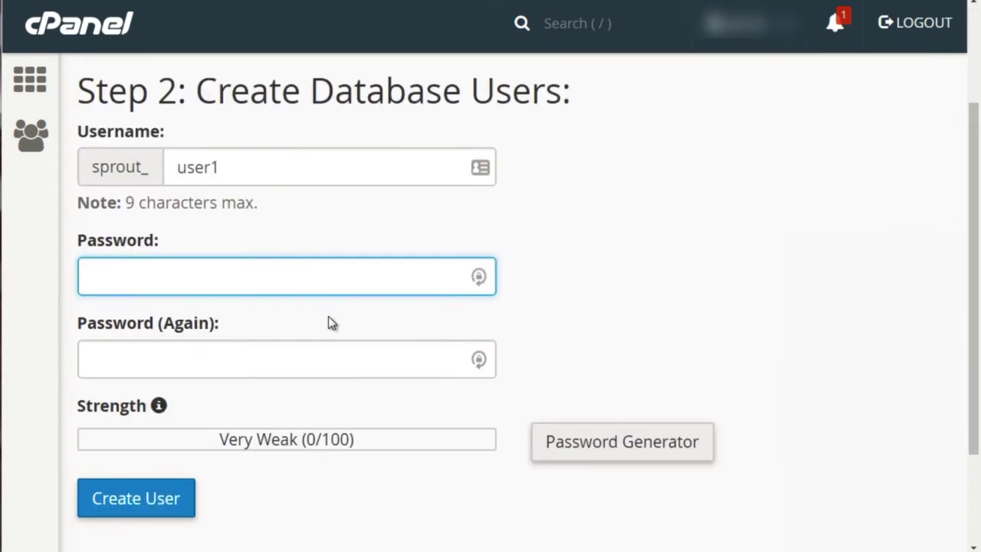
pyautogui.click(628, 453)
pyautogui.click(434, 196)
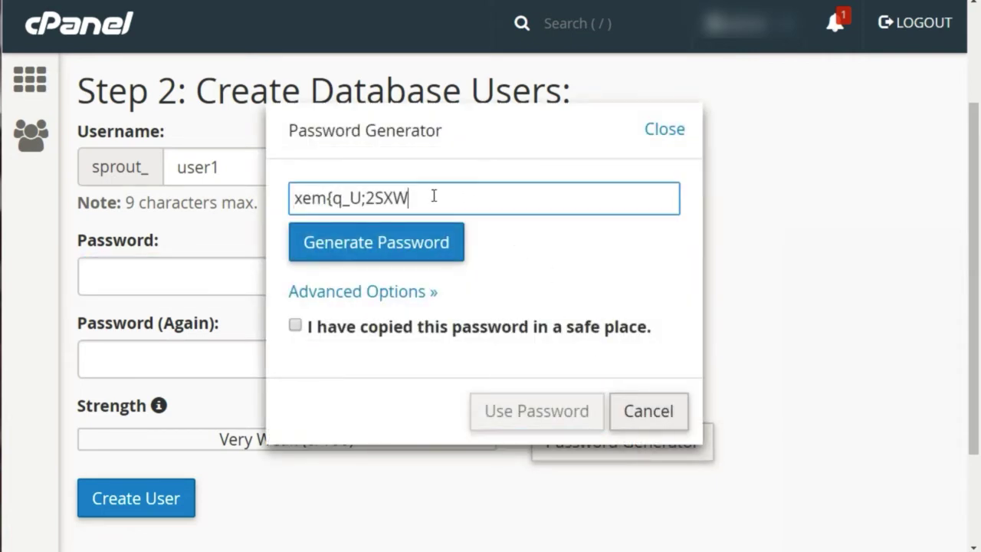
pyautogui.moveTo(434, 196); pyautogui.dragTo(287, 194)
pyautogui.click(372, 254)
pyautogui.click(373, 255)
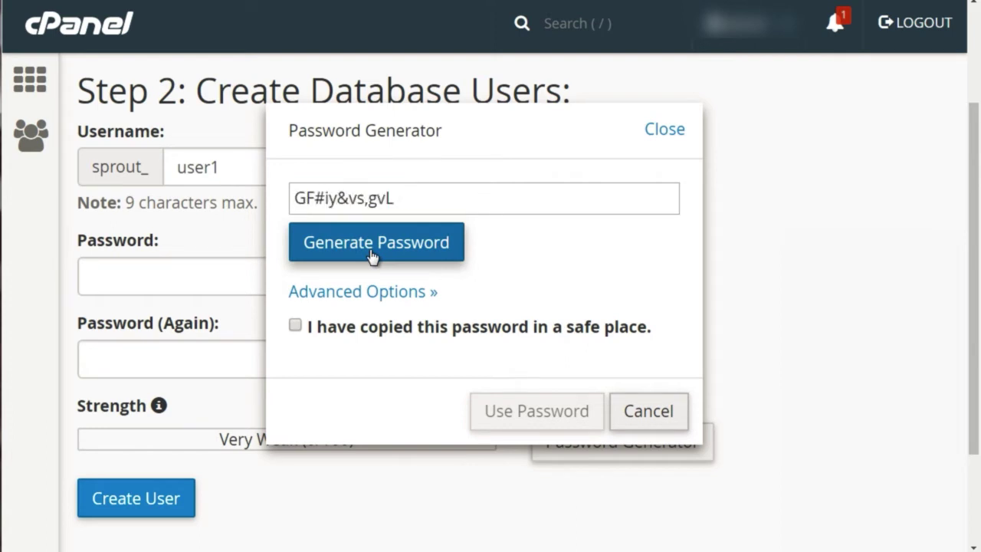
pyautogui.click(372, 255)
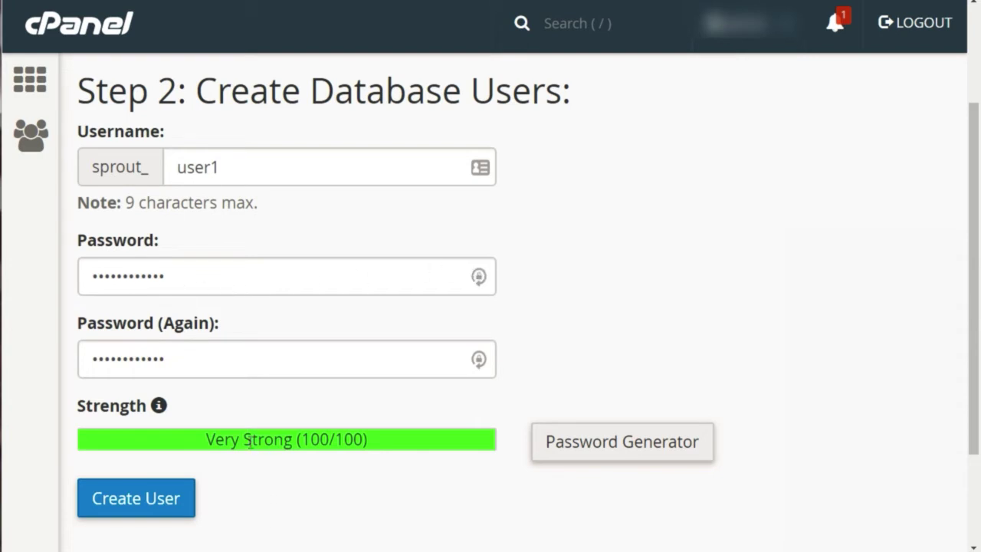
pyautogui.scroll(-2, 228, 373)
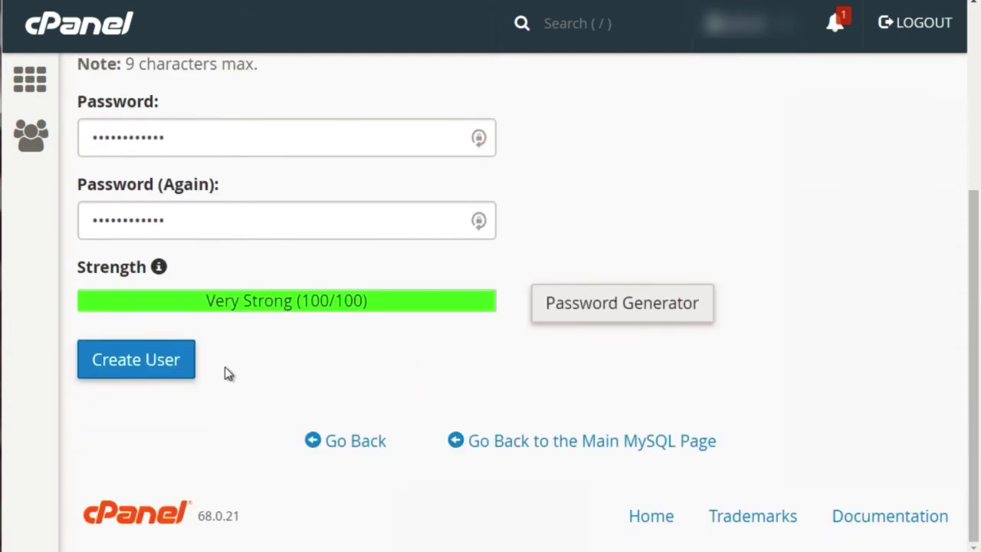
pyautogui.click(170, 366)
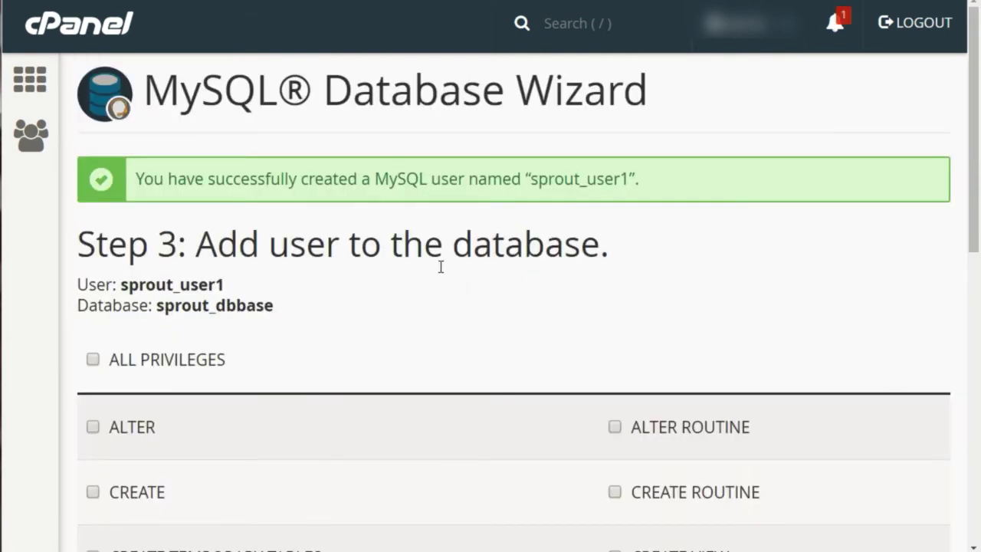
# Grant all privileges on the sprout_dbbase database to sprout_user1 and continue to the final wizard stage
pyautogui.scroll(-2, 433, 276)
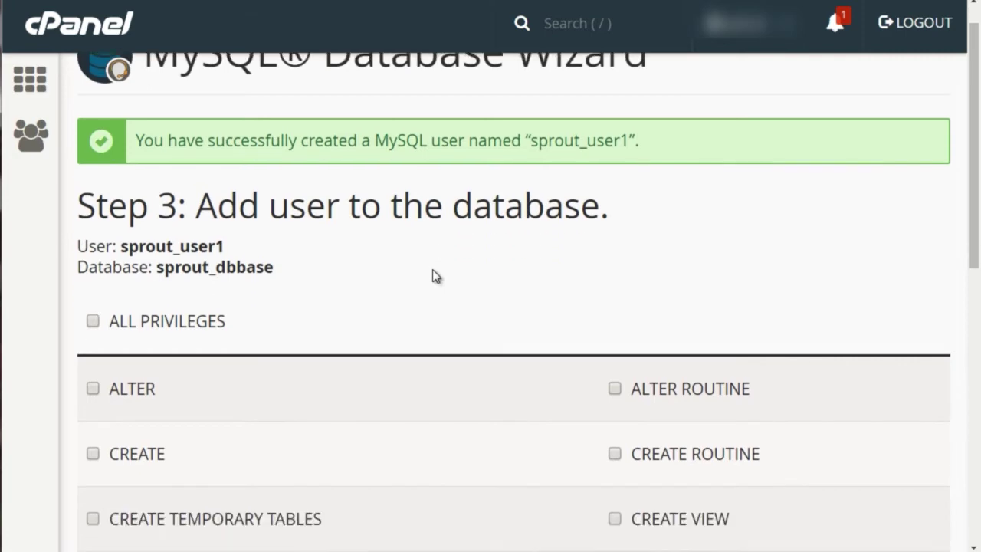
pyautogui.scroll(-1, 375, 240)
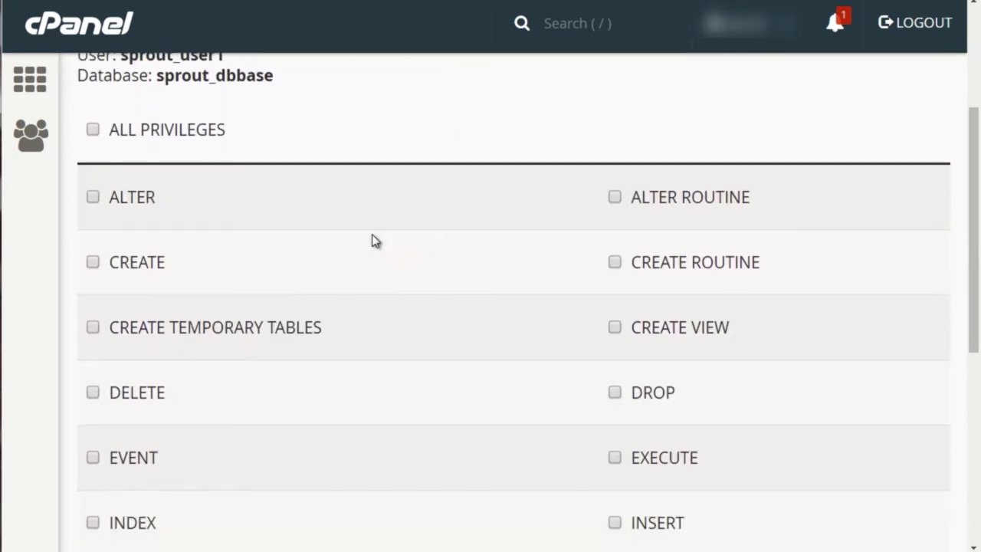
pyautogui.click(93, 130)
pyautogui.scroll(-4, 443, 346)
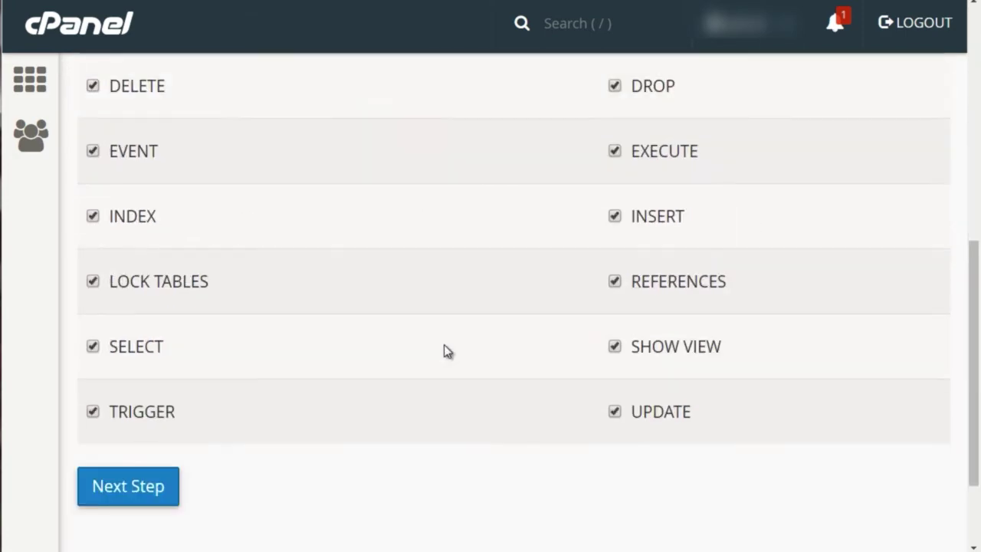
pyautogui.click(100, 502)
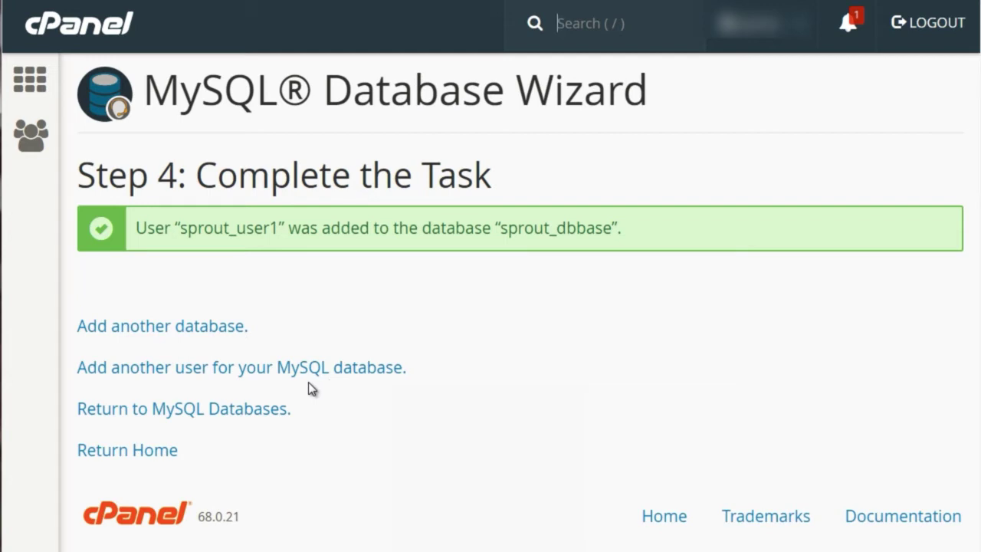
# Open a blank Notepad window and place it below the wizard's completion message
pyautogui.press('super')
pyautogui.click(5, 118)
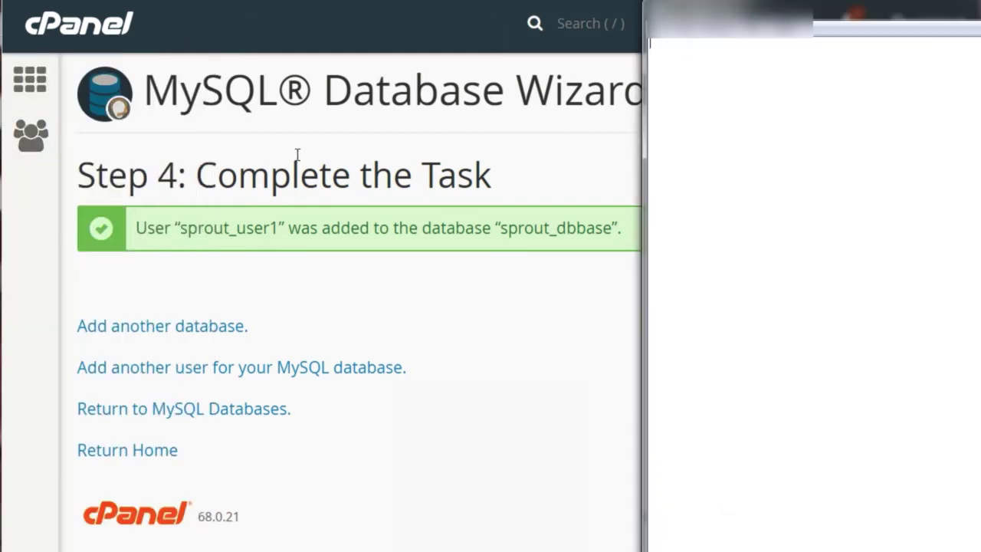
pyautogui.moveTo(748, 14); pyautogui.dragTo(436, 299)
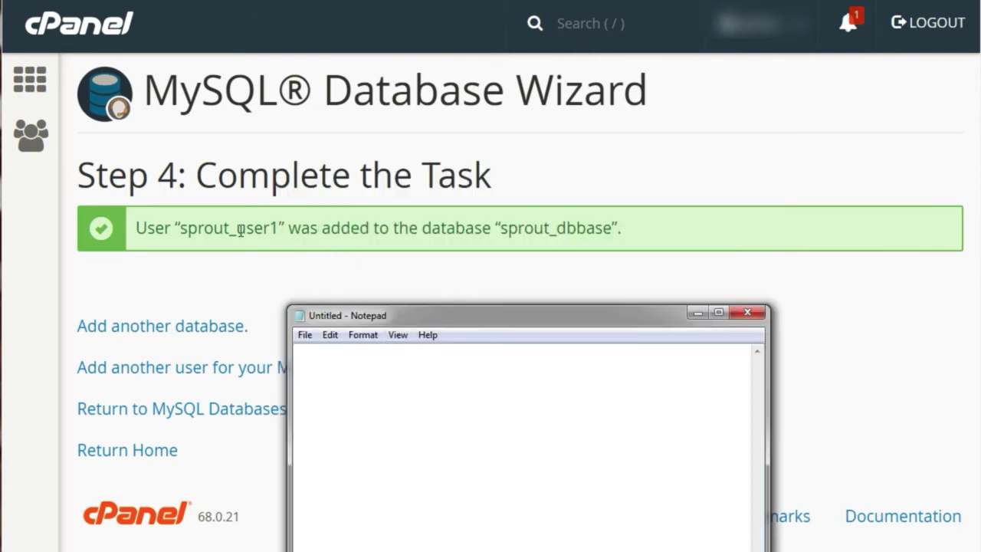
# Copy the database name from the completion message into the Notepad note as "db = sprout_dbbase"
pyautogui.click(181, 227)
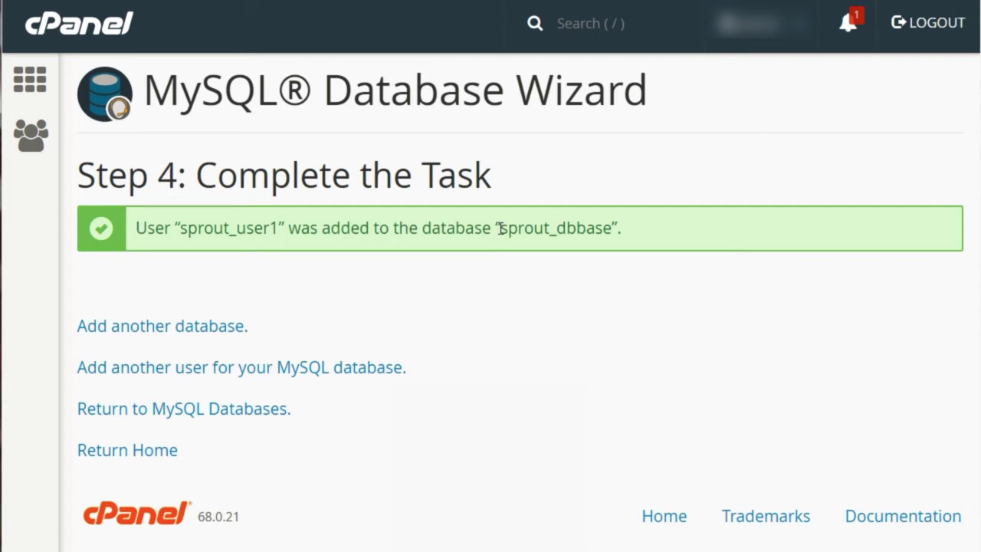
pyautogui.moveTo(500, 227); pyautogui.dragTo(613, 221)
pyautogui.hotkey('ctrl', 'c')
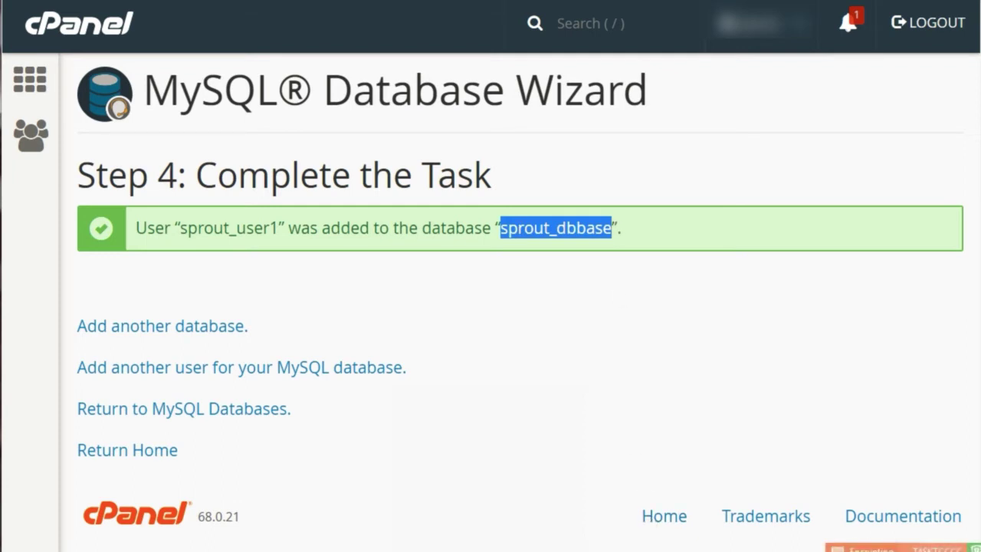
pyautogui.click(648, 551)
pyautogui.write('db')
pyautogui.press('BackSpace')
pyautogui.write('=')
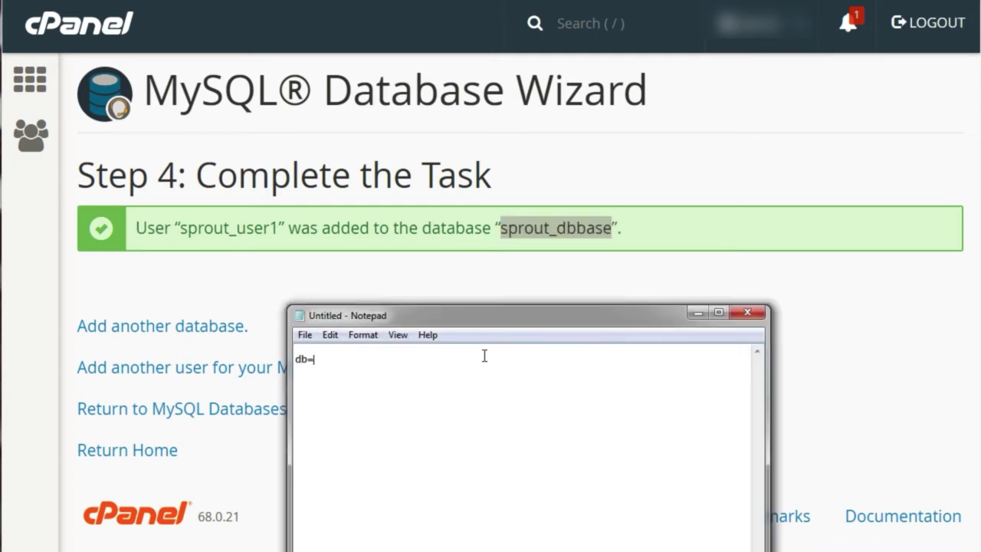
pyautogui.press('BackSpace')
pyautogui.write('=')
pyautogui.hotkey('ctrl', 'v')
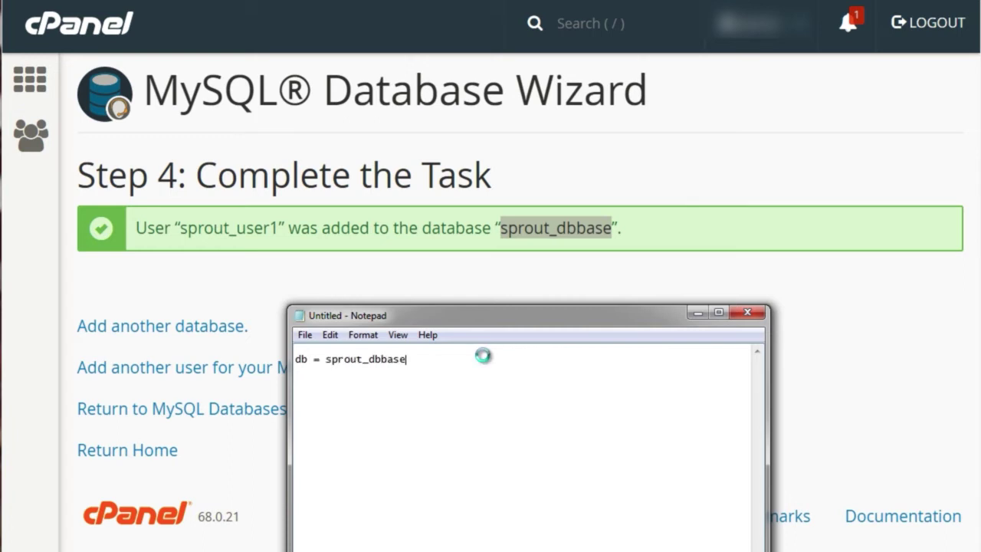
# Copy the database username onto a second line of the note as "user = sprout_user1"
pyautogui.press('Return')
pyautogui.doubleClick(277, 227)
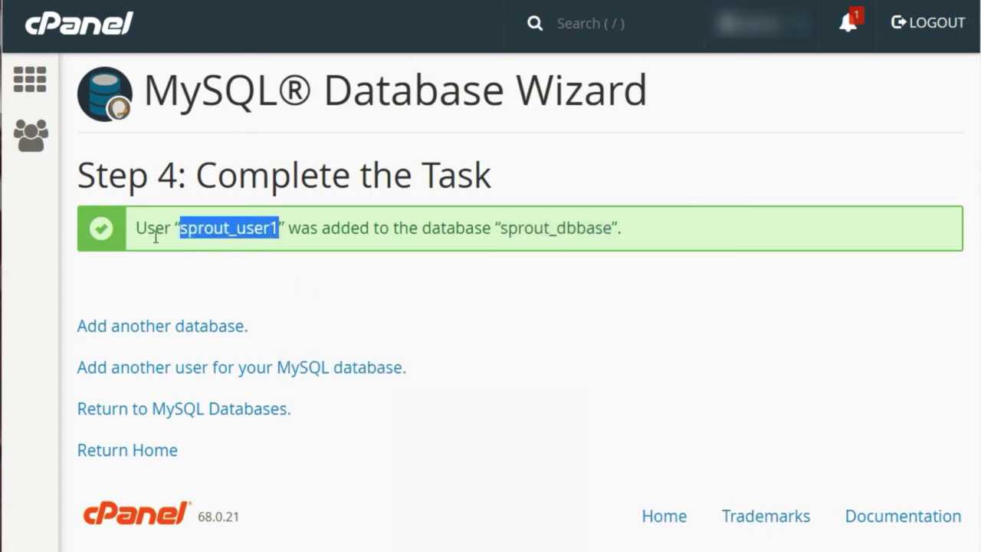
pyautogui.moveTo(184, 229); pyautogui.dragTo(180, 228)
pyautogui.hotkey('ctrl', 'c')
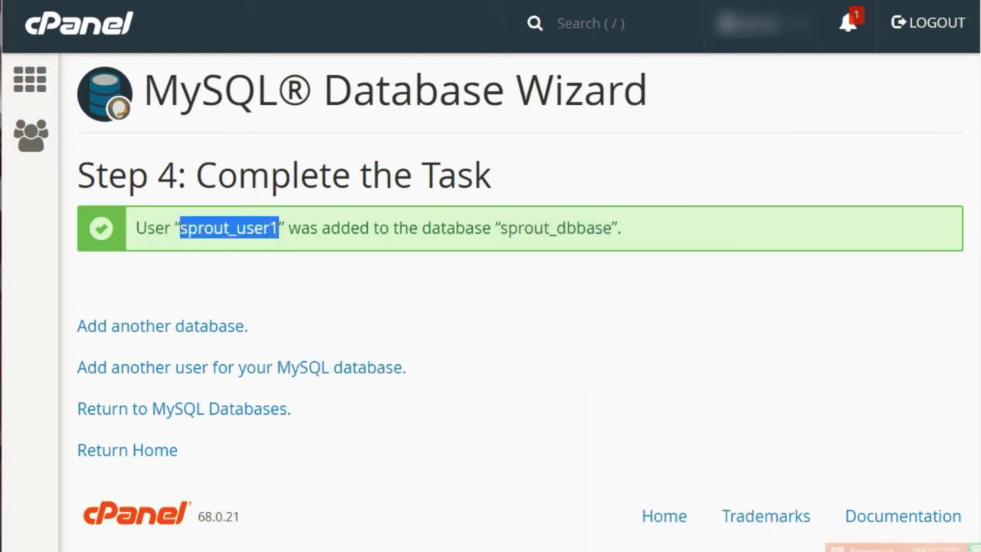
pyautogui.hotkey('alt', 'Tab')
pyautogui.write('user =')
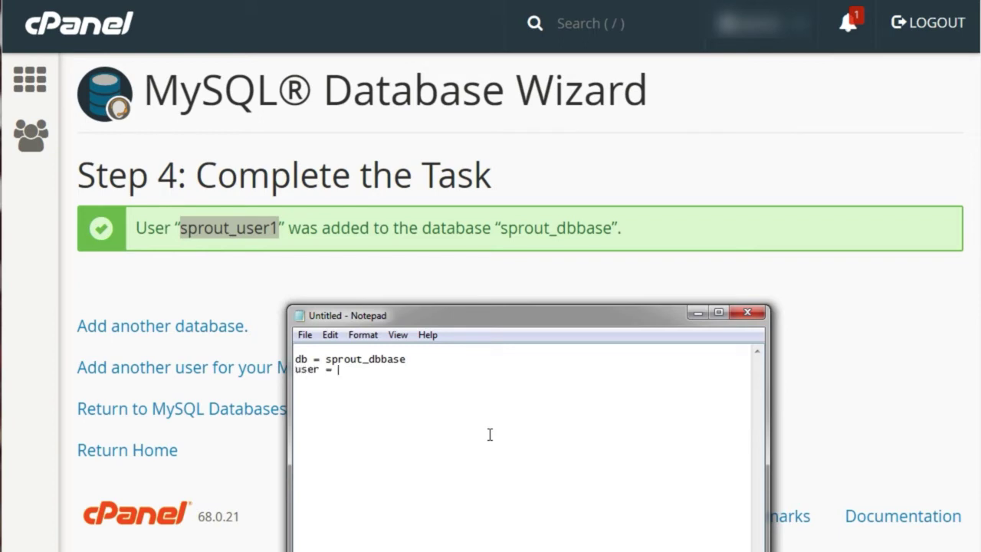
pyautogui.hotkey('ctrl', 'v')
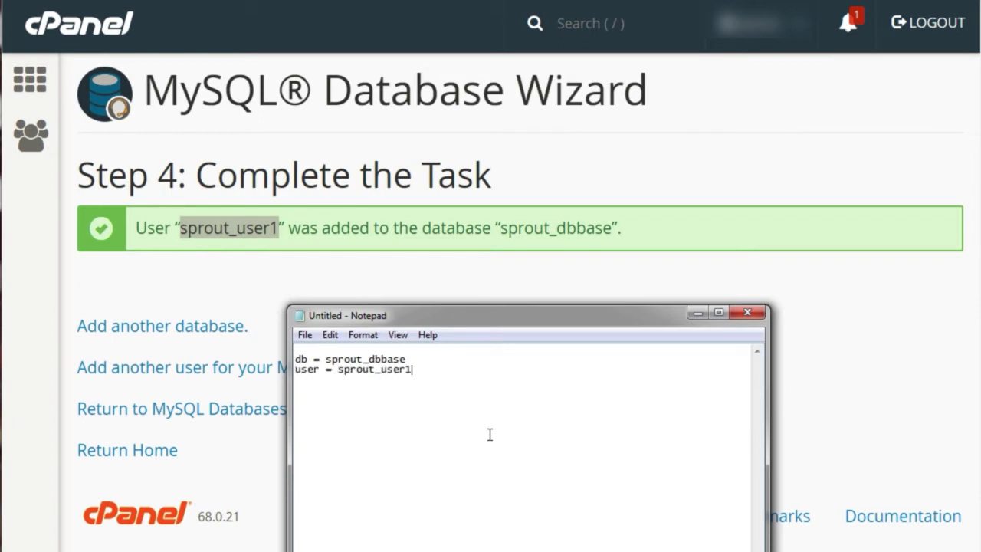
# Return to the MySQL Databases page and check the list of current databases and their privileged users
pyautogui.click(578, 260)
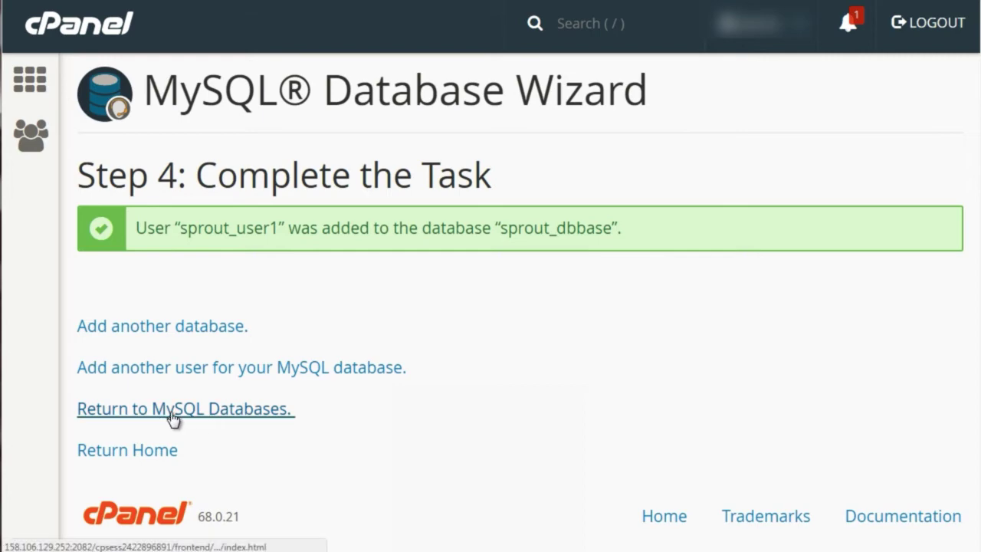
pyautogui.click(232, 411)
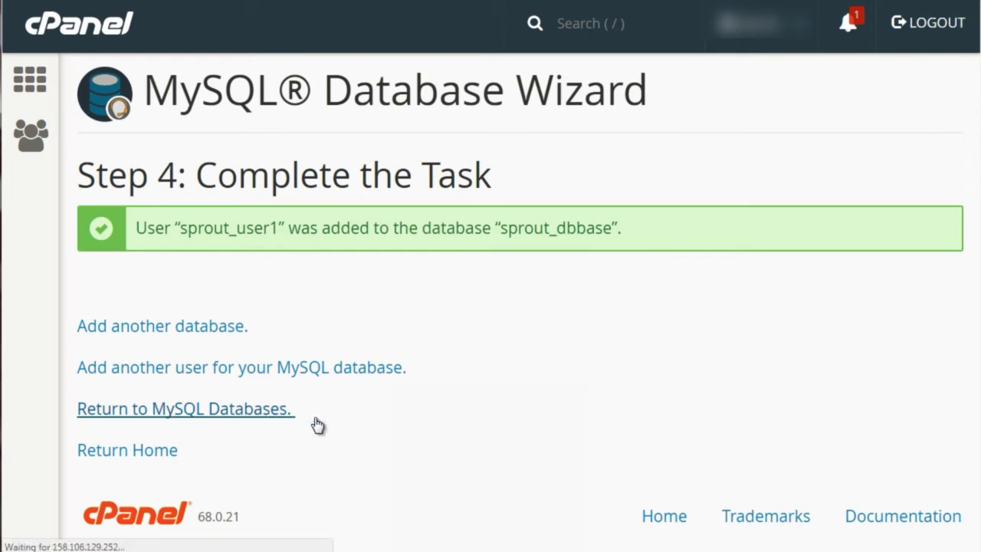
pyautogui.scroll(-5, 851, 271)
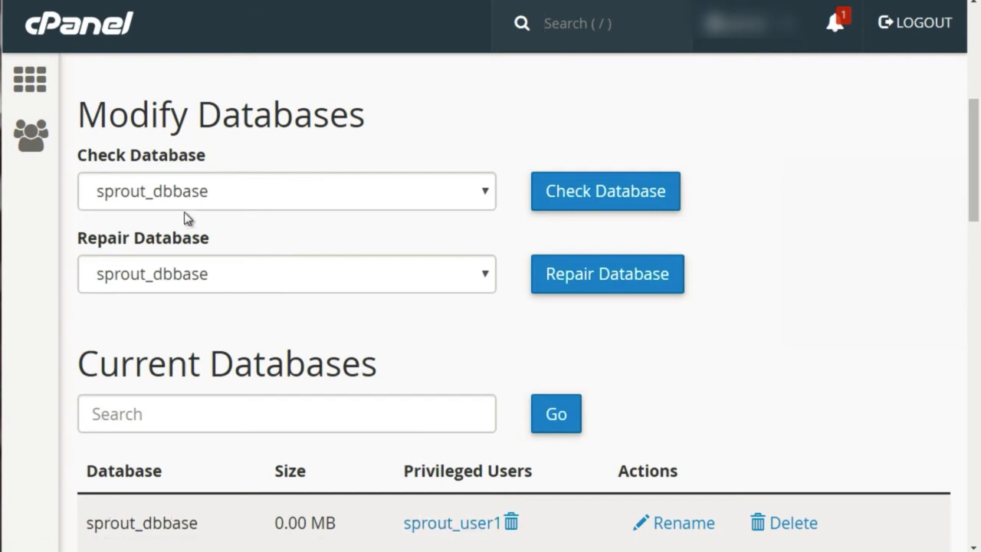
pyautogui.scroll(3, 59, 200)
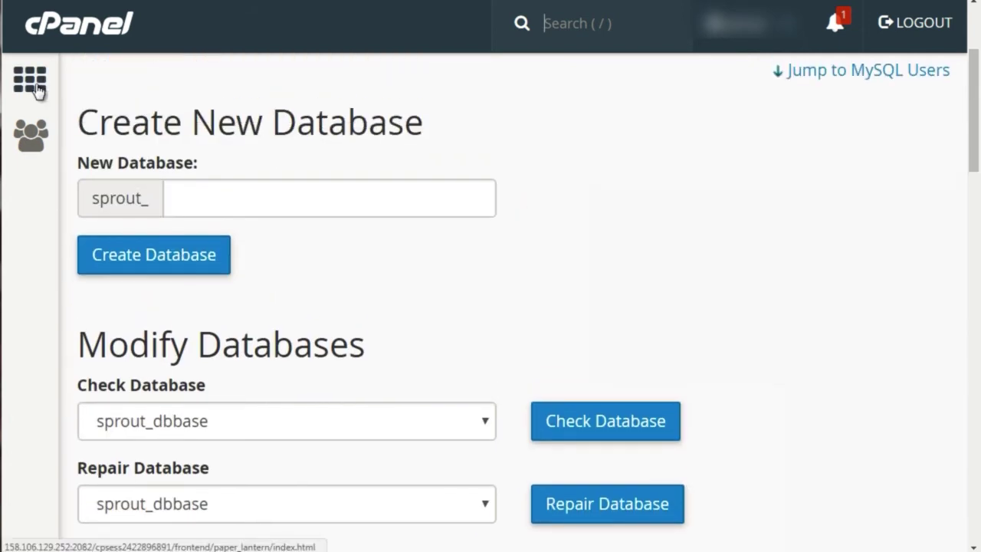
# Go back to the cPanel home page and open phpMyAdmin from the database tools
pyautogui.click(84, 29)
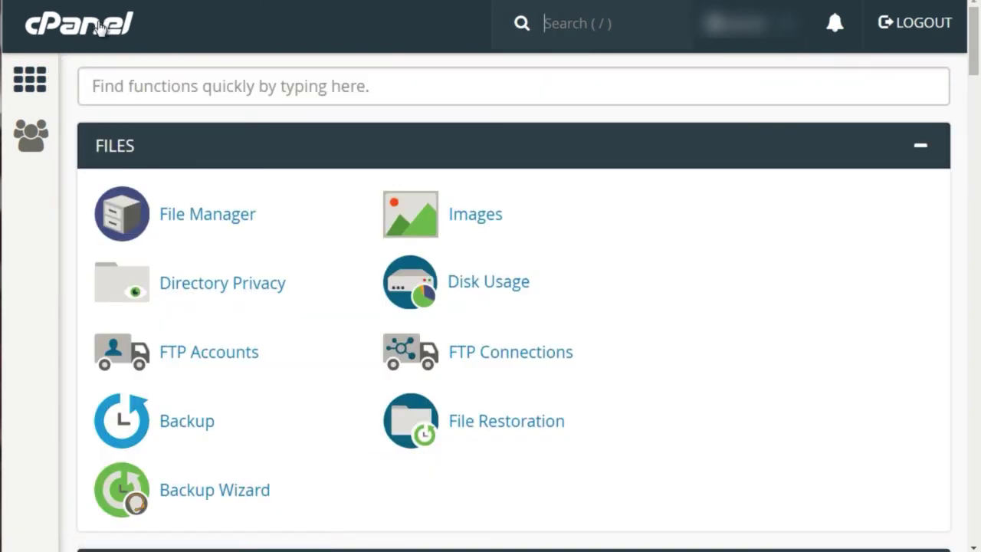
pyautogui.scroll(-5, 61, 211)
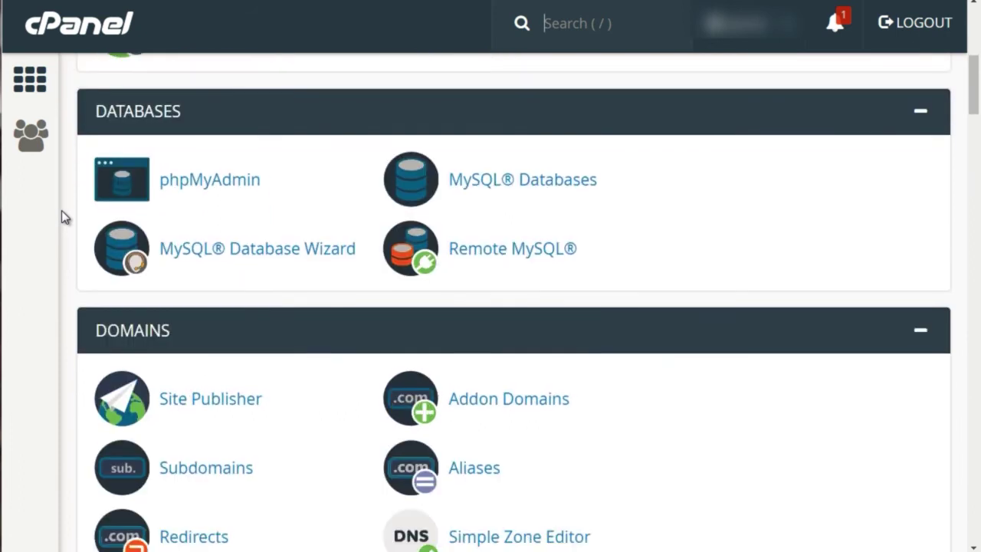
pyautogui.click(224, 188)
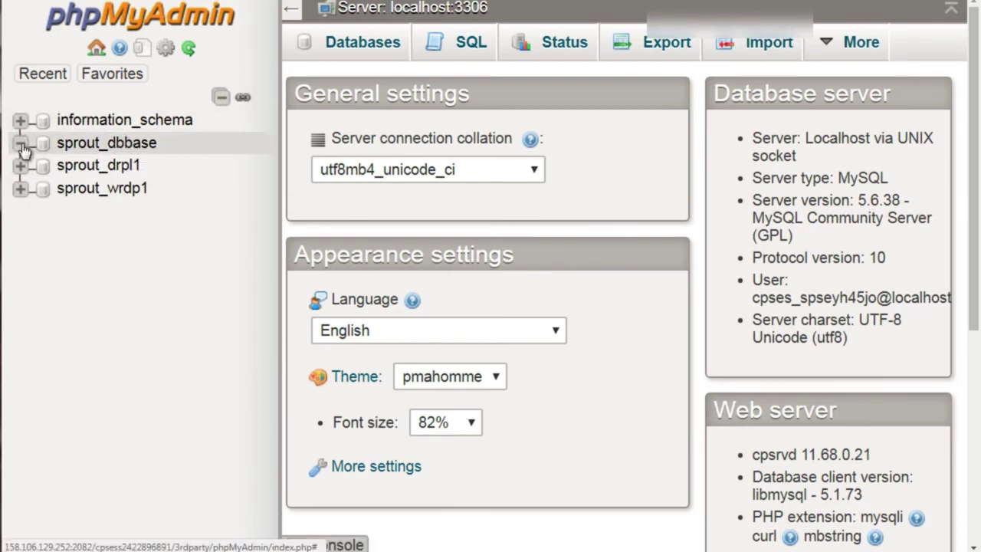
# Open the sprout_wrdp1 database and look through its list of WordPress tables
pyautogui.click(88, 154)
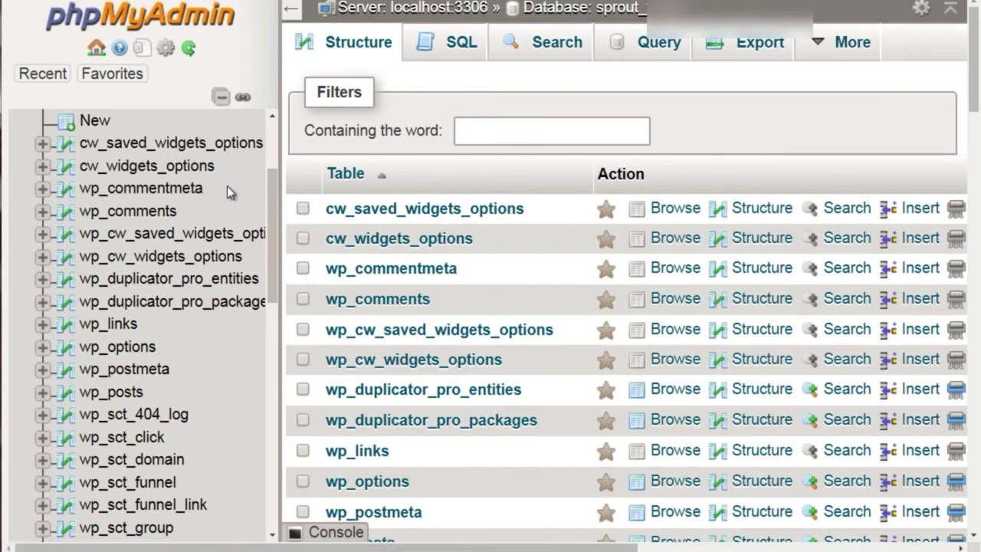
pyautogui.scroll(-1, 191, 189)
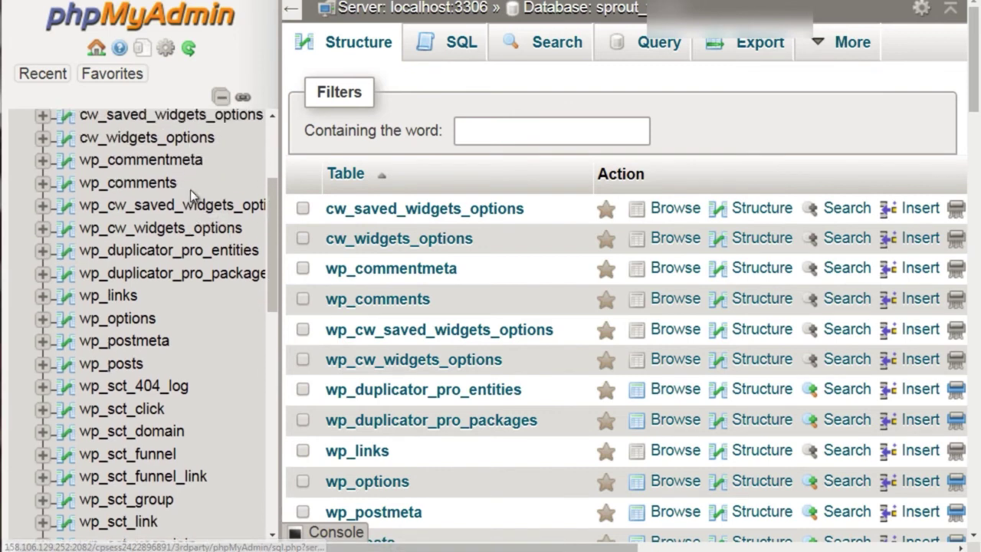
pyautogui.scroll(4, 190, 189)
pyautogui.scroll(-3, 131, 187)
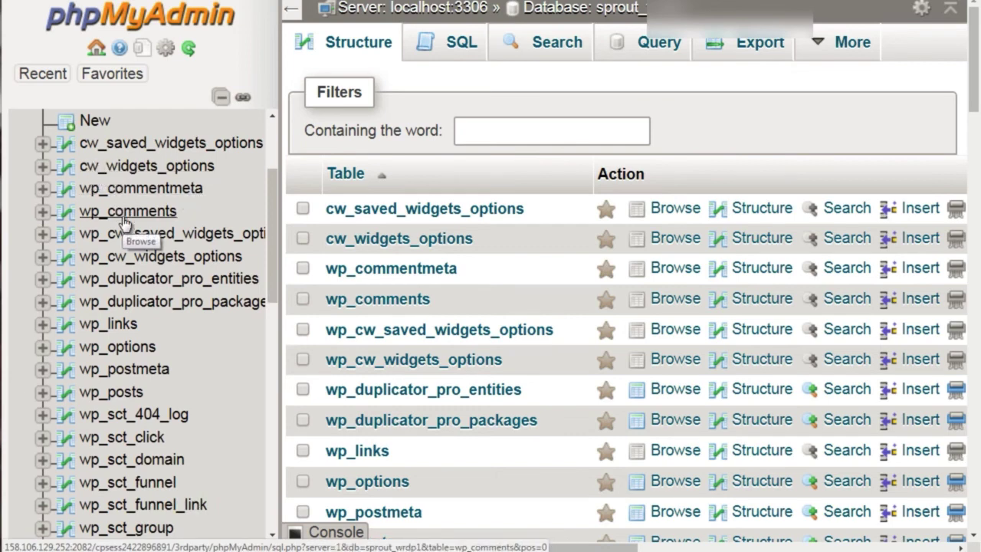
pyautogui.scroll(-3, 125, 221)
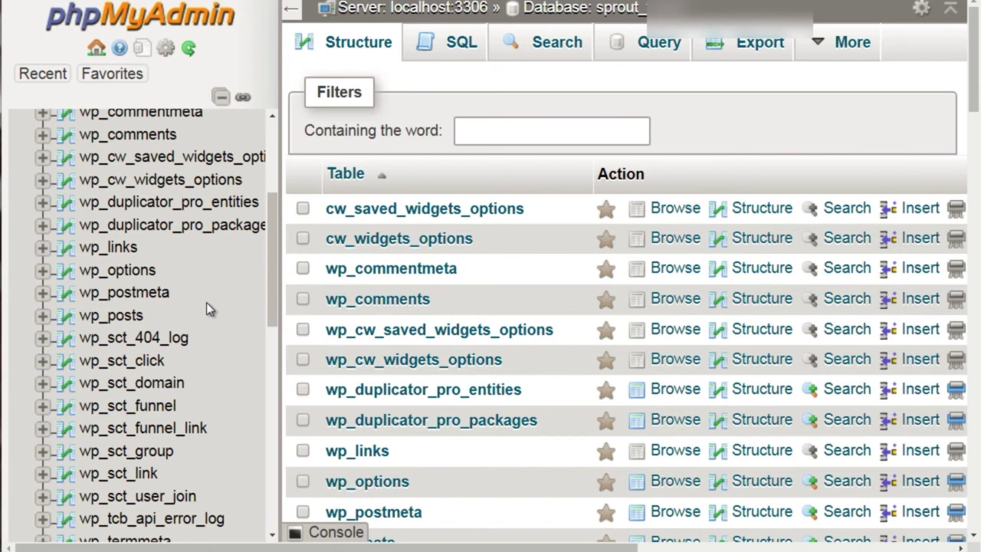
# Browse the wp_comments table of sprout_wrdp1 to view its columns, and look through the remaining tables of the database
pyautogui.click(130, 137)
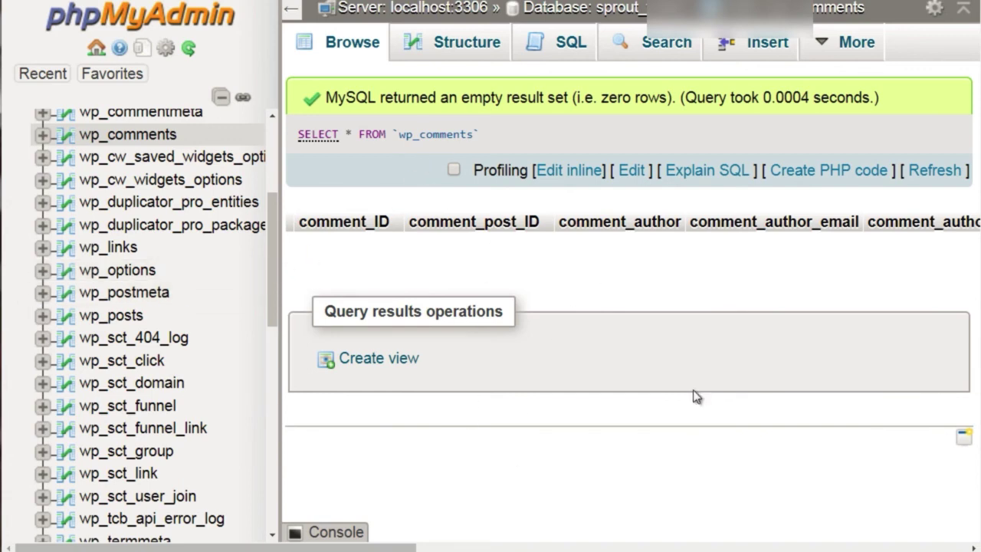
pyautogui.scroll(2, 157, 210)
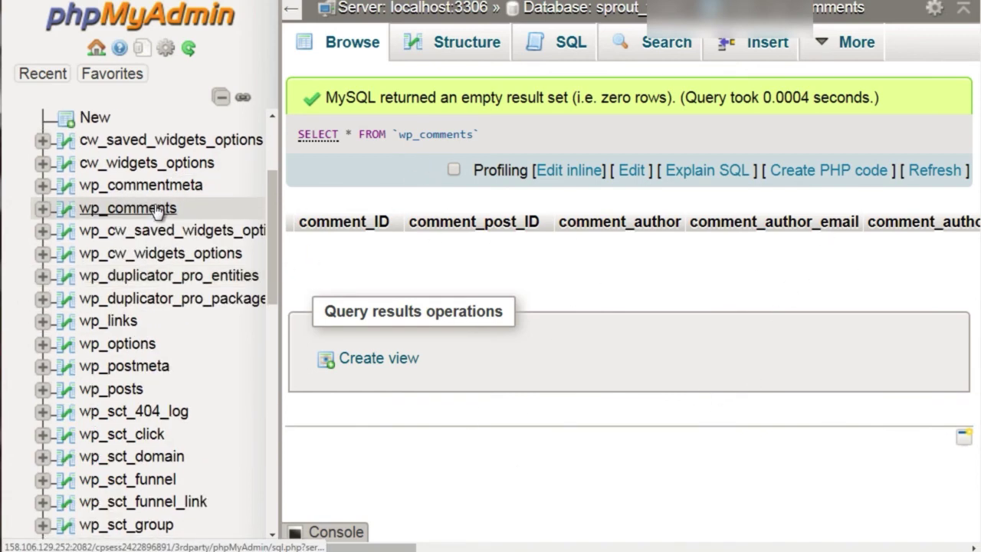
pyautogui.scroll(-2, 157, 211)
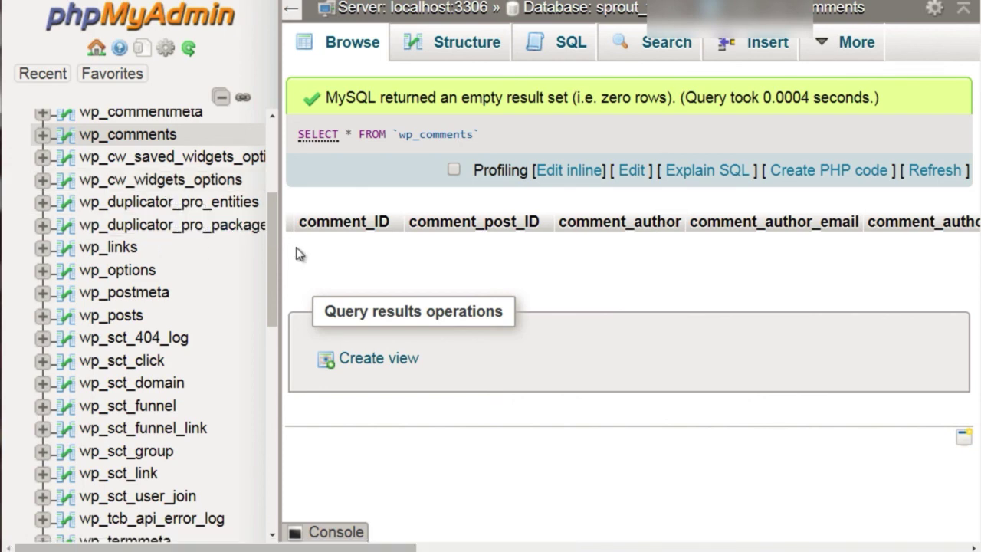
pyautogui.scroll(-10, 149, 291)
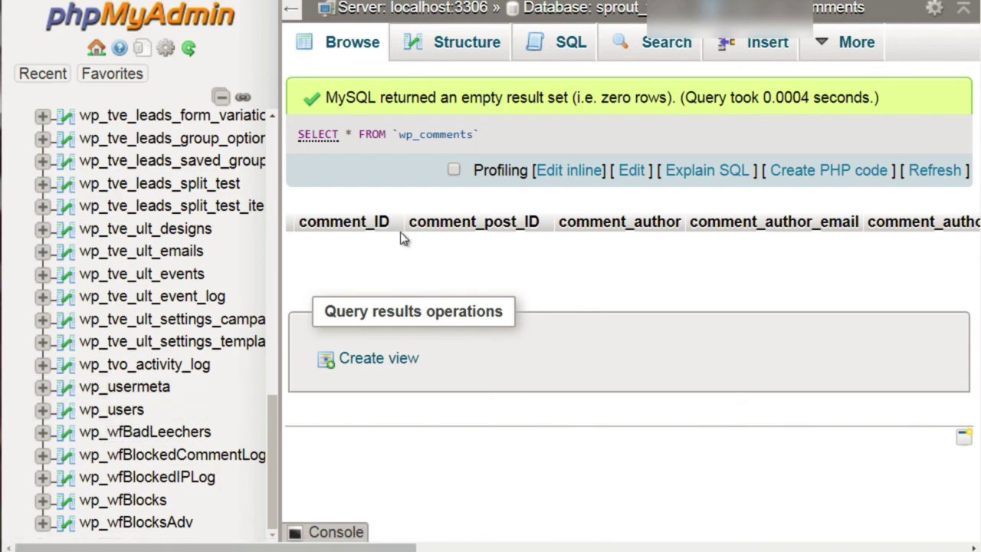
pyautogui.scroll(3, 184, 288)
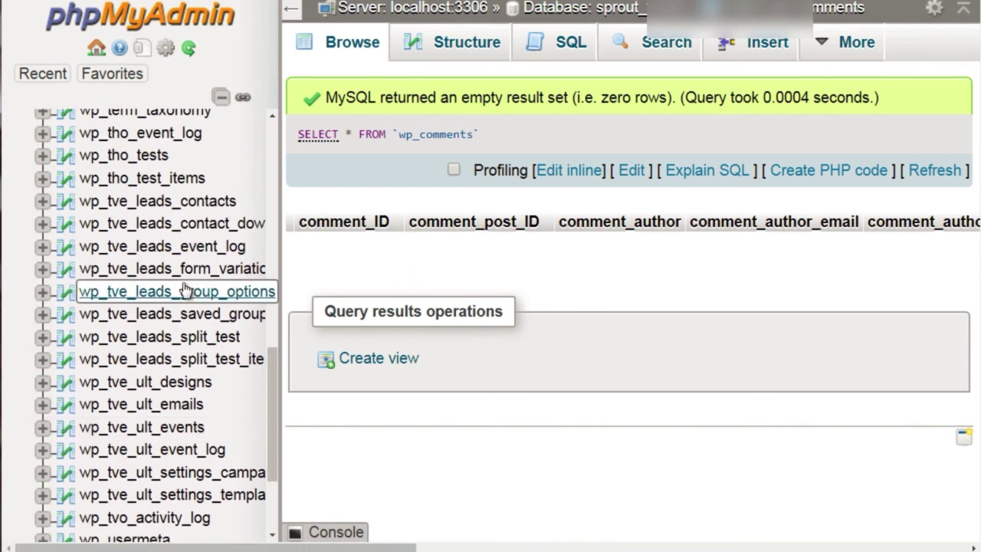